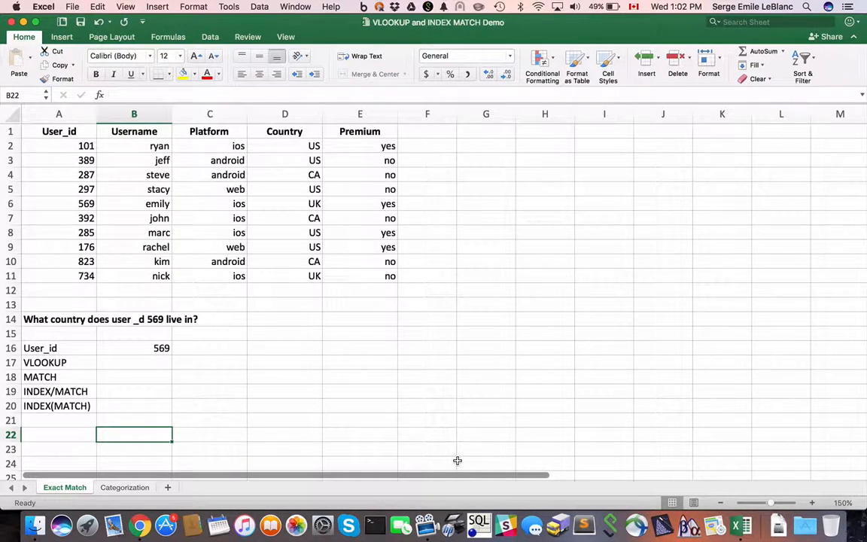
- Select cell B17, review the VLOOKUP Function Details slide of the Lesson 2 handouts in Chrome, and return to Excel
left_click(131, 364)
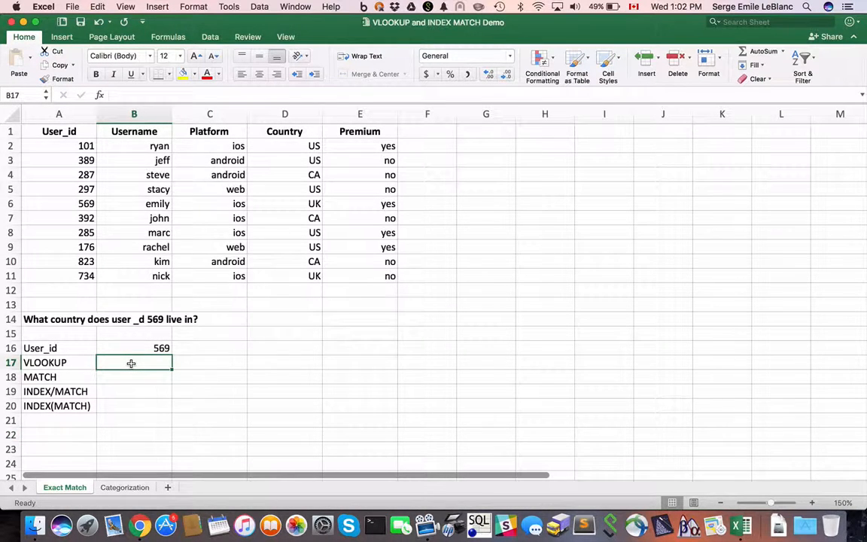
key("super+Tab")
key("super+Tab")
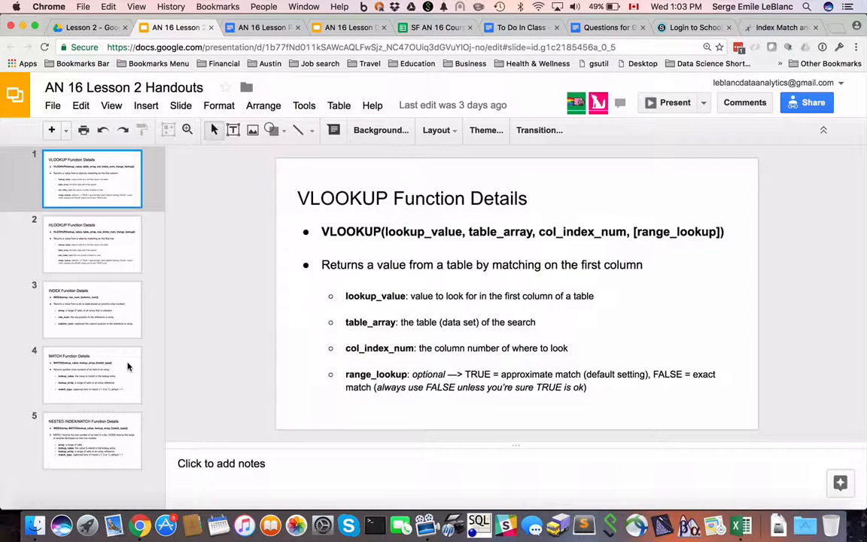
key("super+Tab")
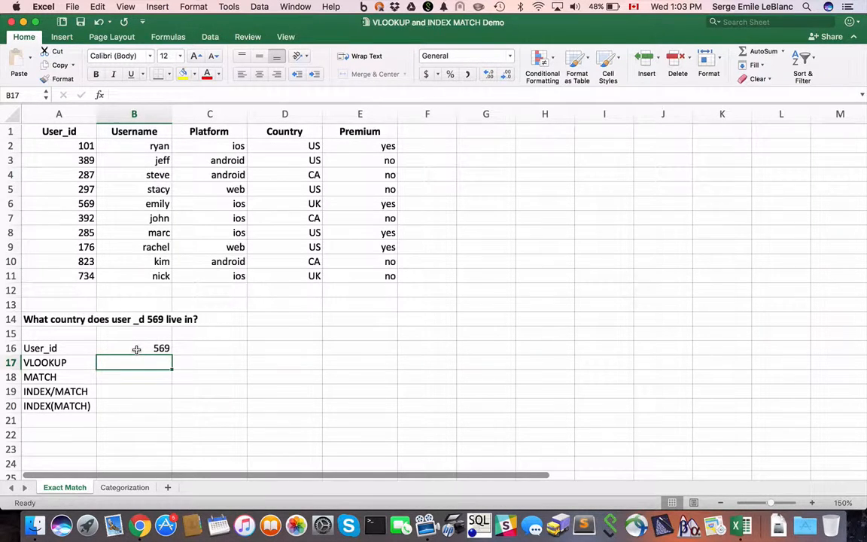
- Enter =VLOOKUP(B16,A:E,4, false) in B17 and check it against the ID and country cells of user 569's table row
type("=")
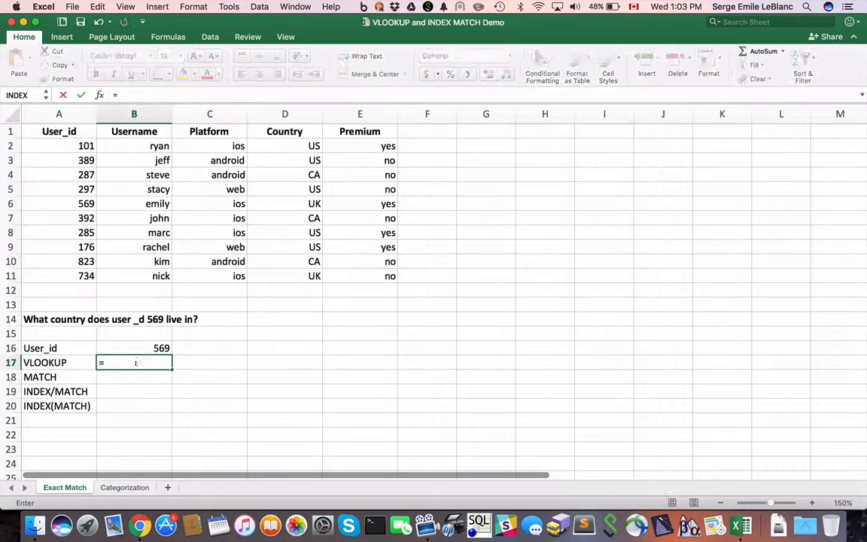
type("VLOOKUP")
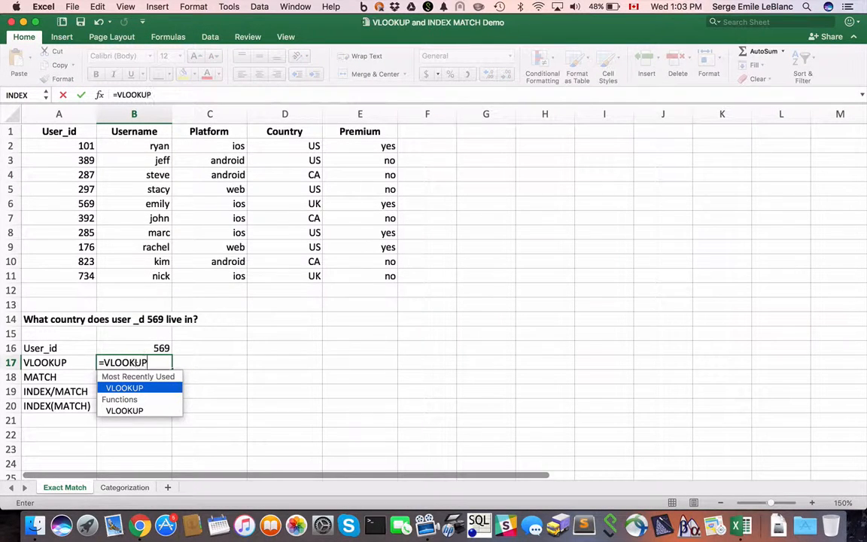
type("(")
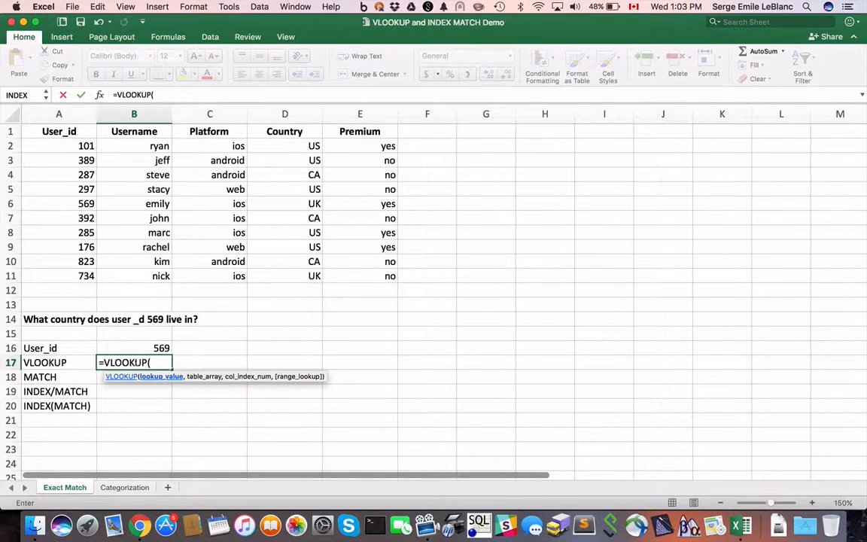
left_click(140, 347)
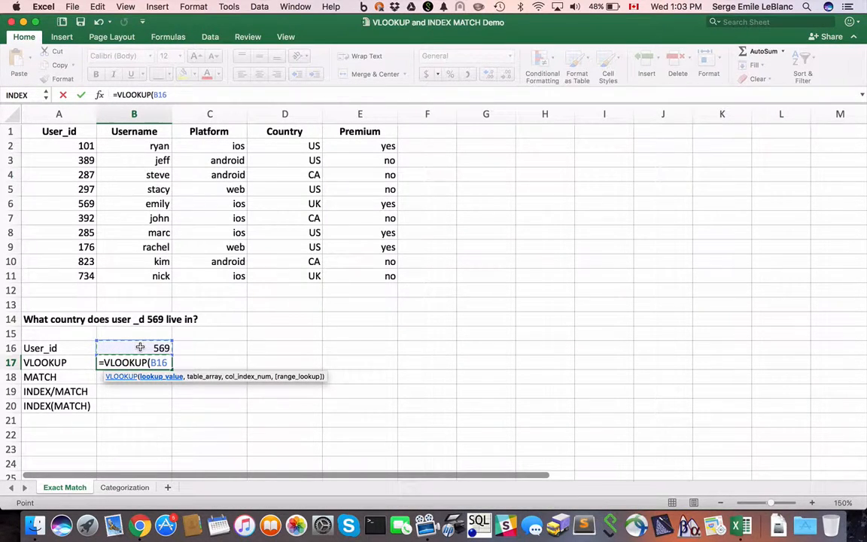
type(",")
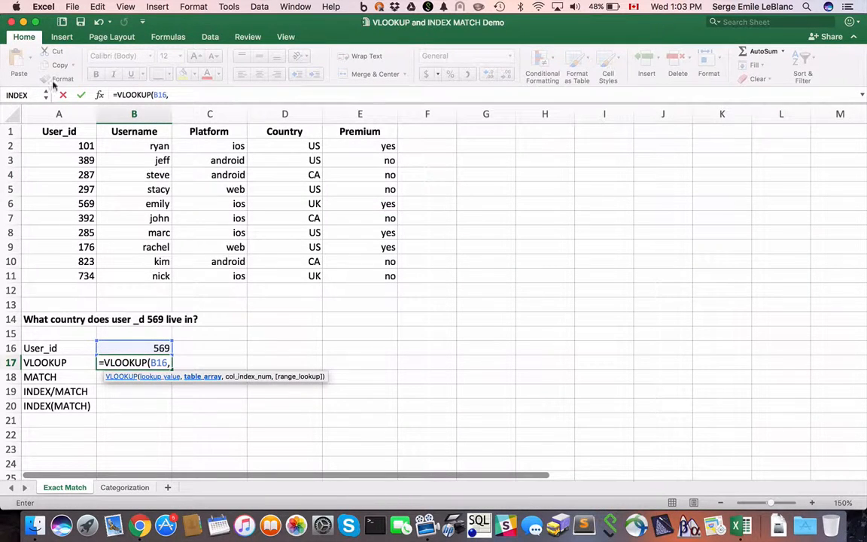
left_click_drag(58, 113, 360, 126)
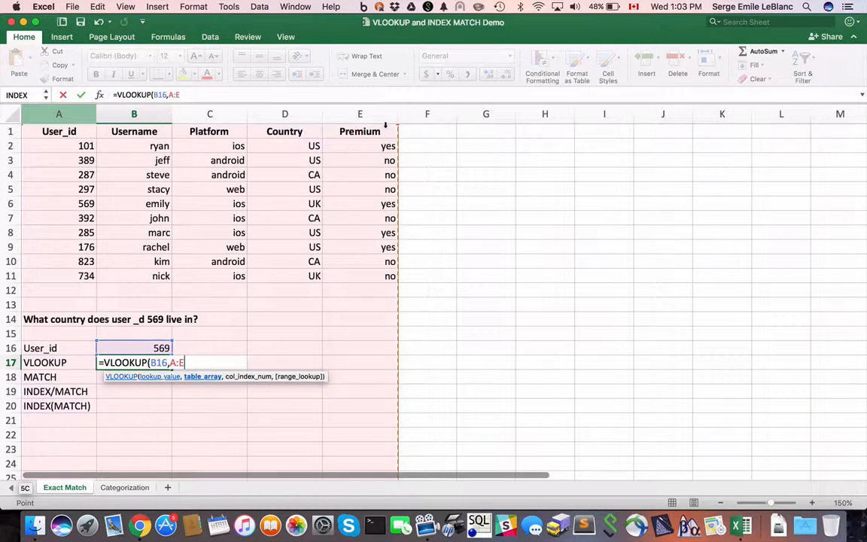
type(",")
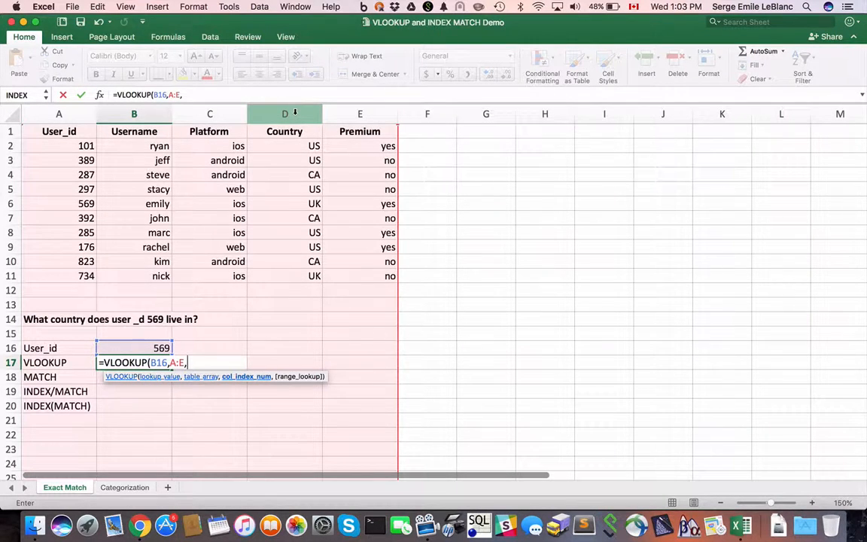
type("4, false")
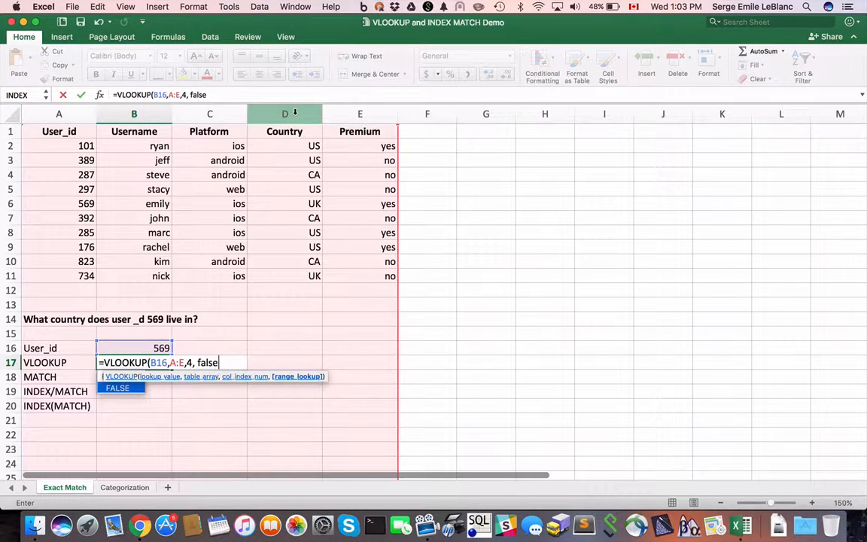
type(")")
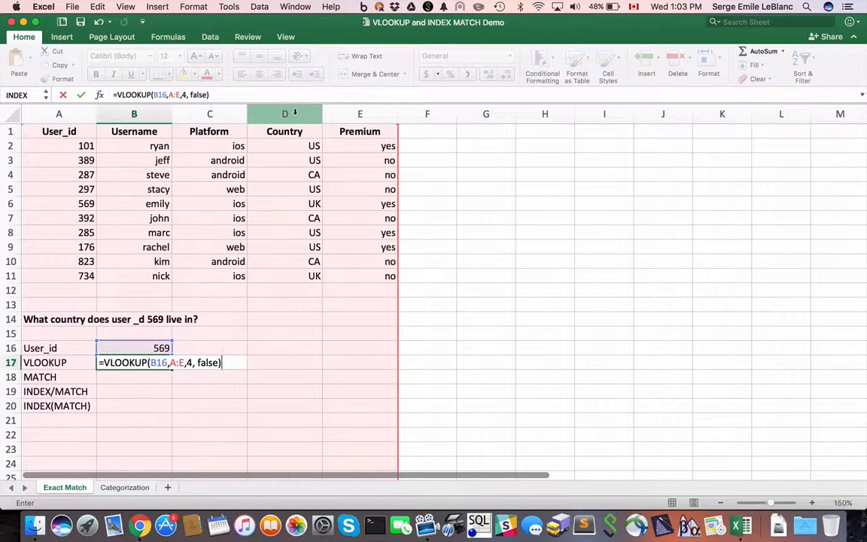
key("Return")
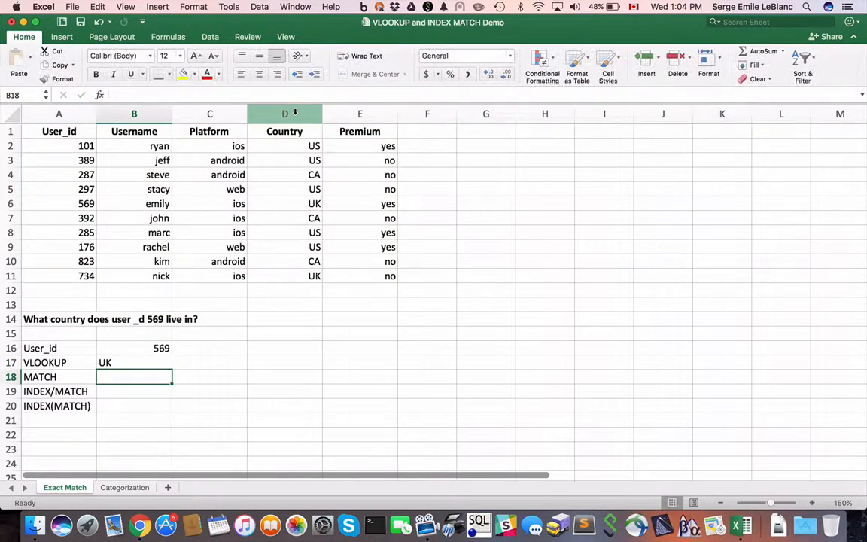
left_click(78, 204)
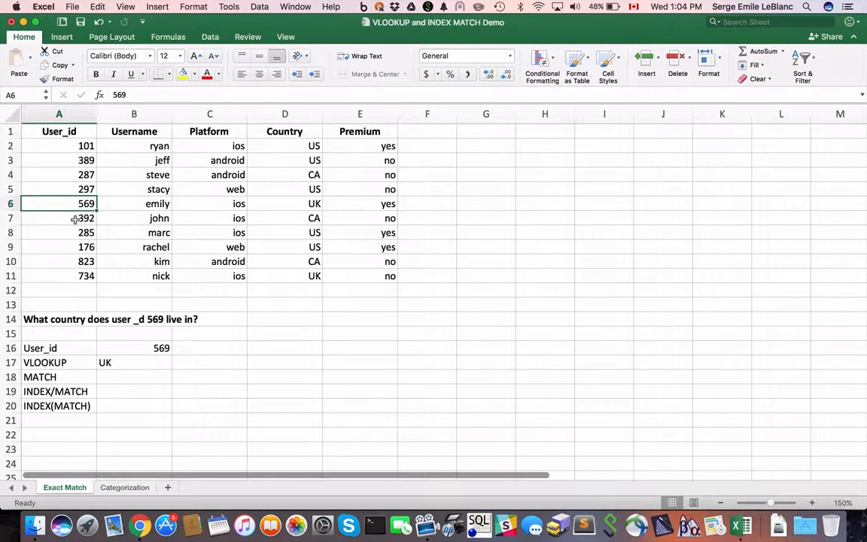
left_click(312, 204)
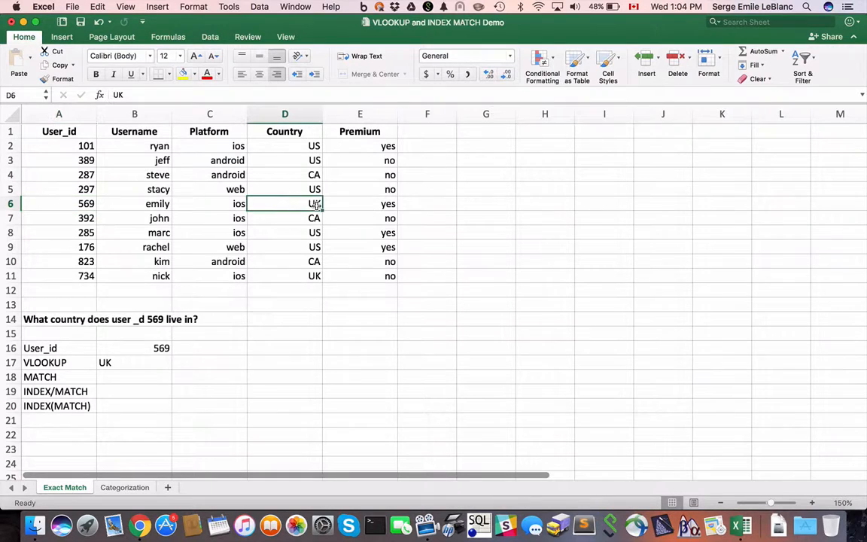
- Select cell B18, review the MATCH Function Details slide in the Chrome handouts, and return to Excel
left_click(147, 374)
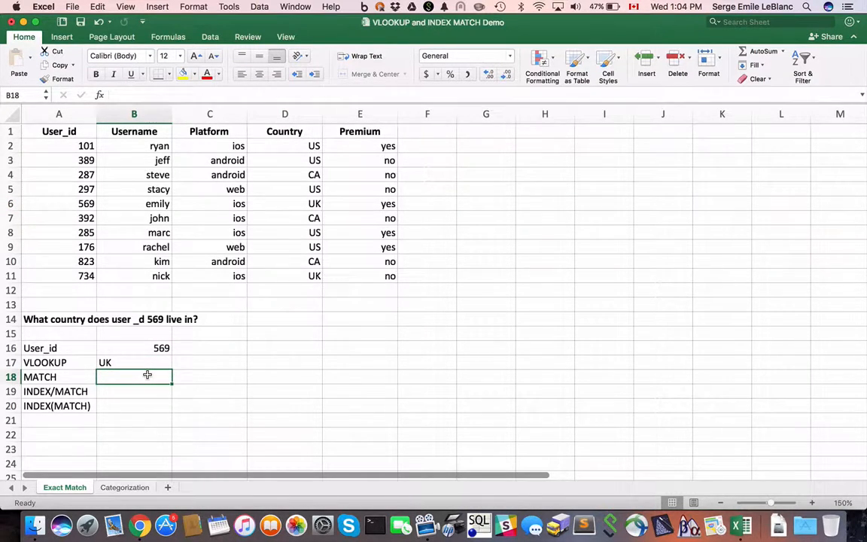
key("super+Tab")
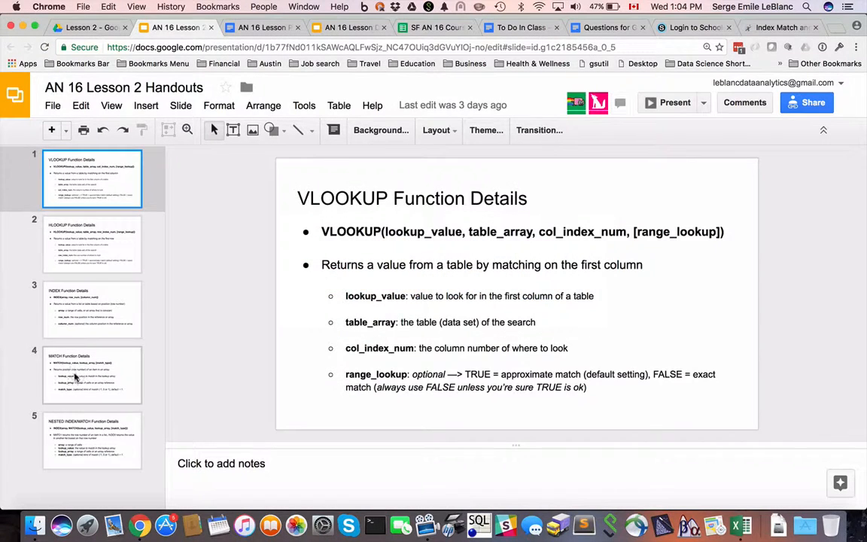
left_click(76, 376)
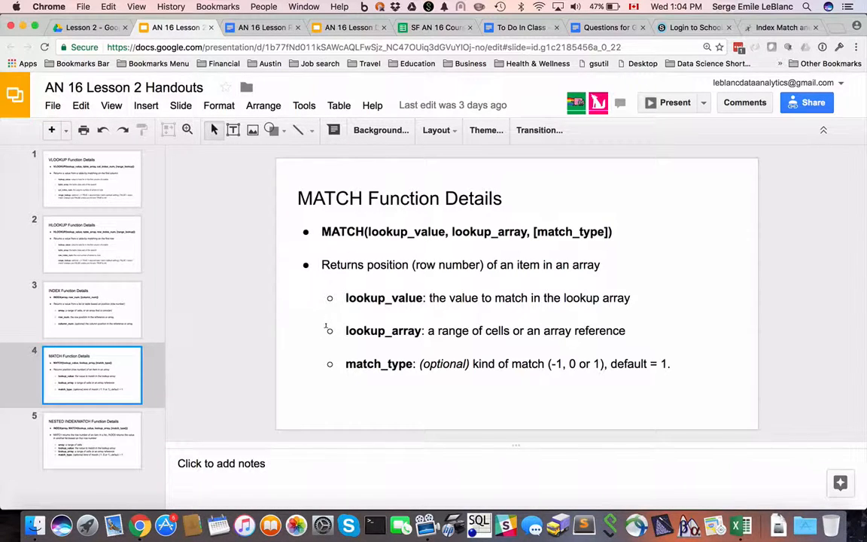
key("super+Tab")
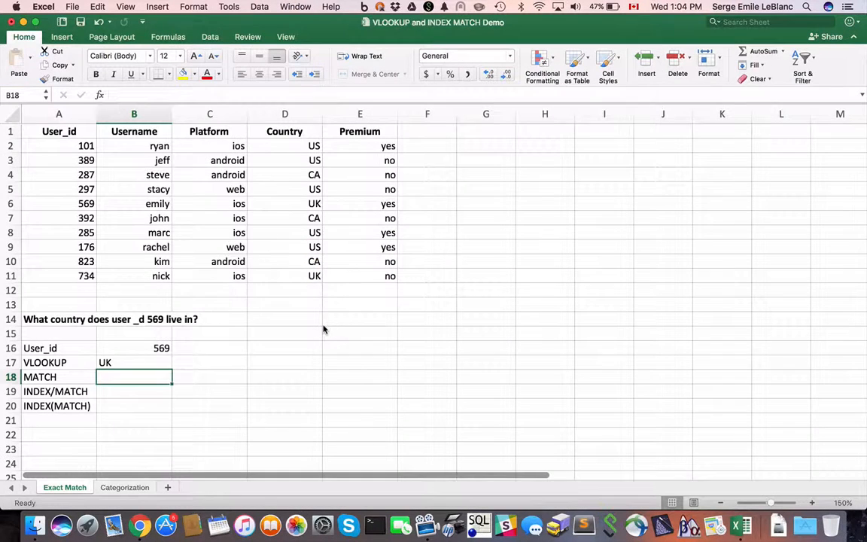
- Enter =MATCH(B16,A:A,0) in B18 to find the row position of the user ID in column A
type("=")
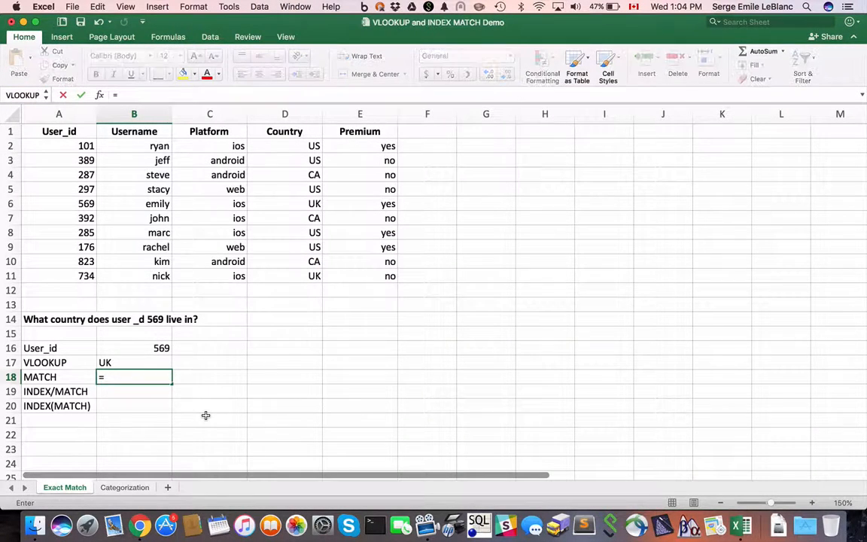
type("MATCH(")
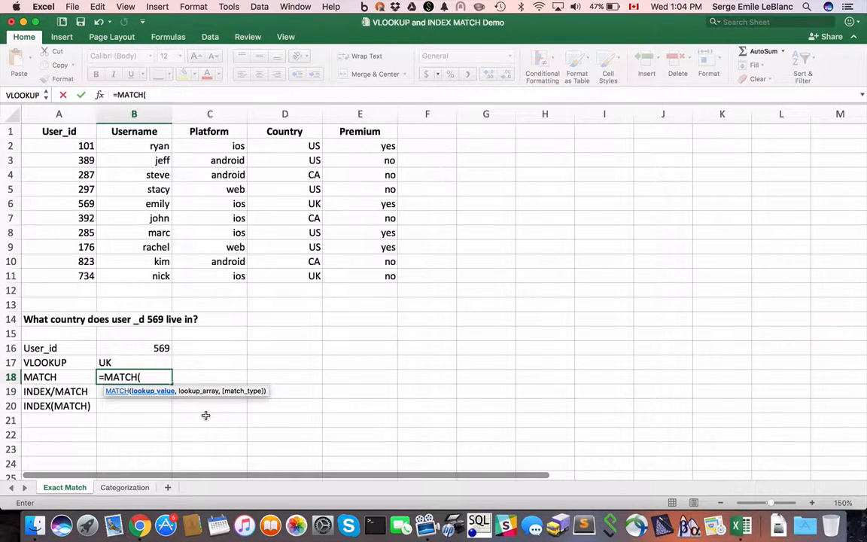
left_click(152, 346)
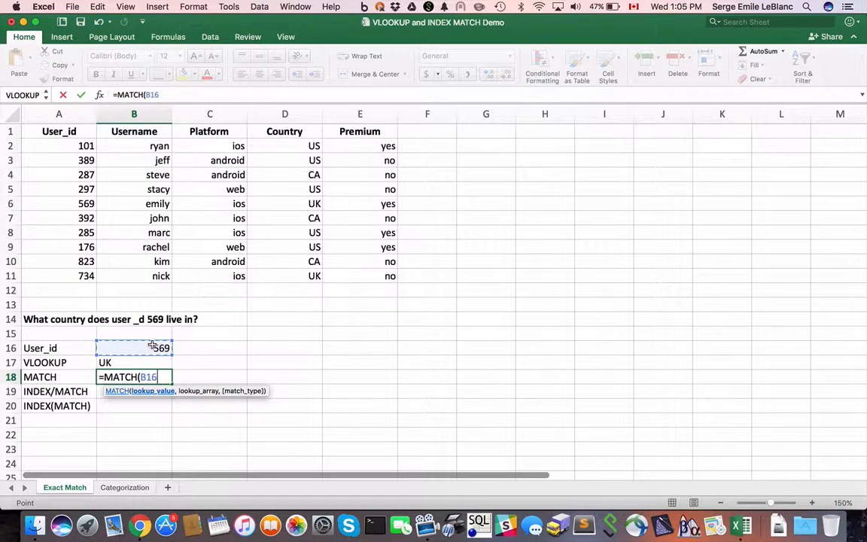
type(",")
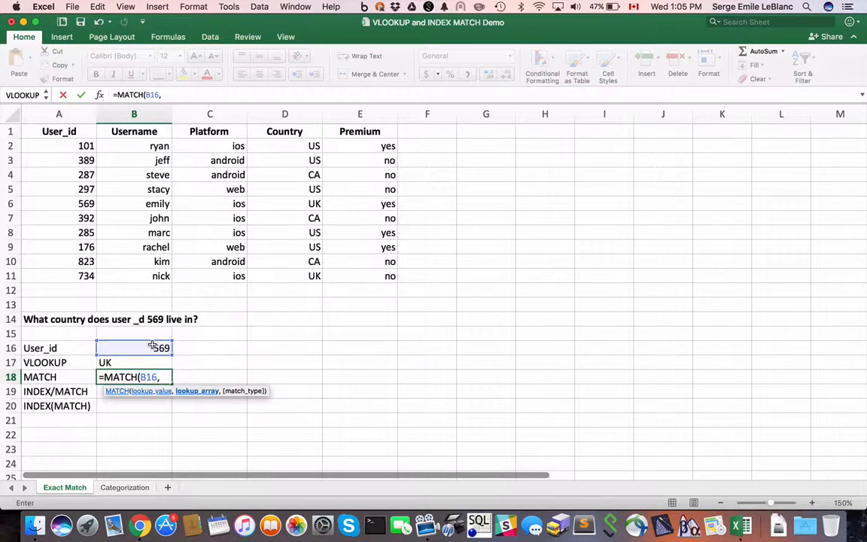
left_click(67, 117)
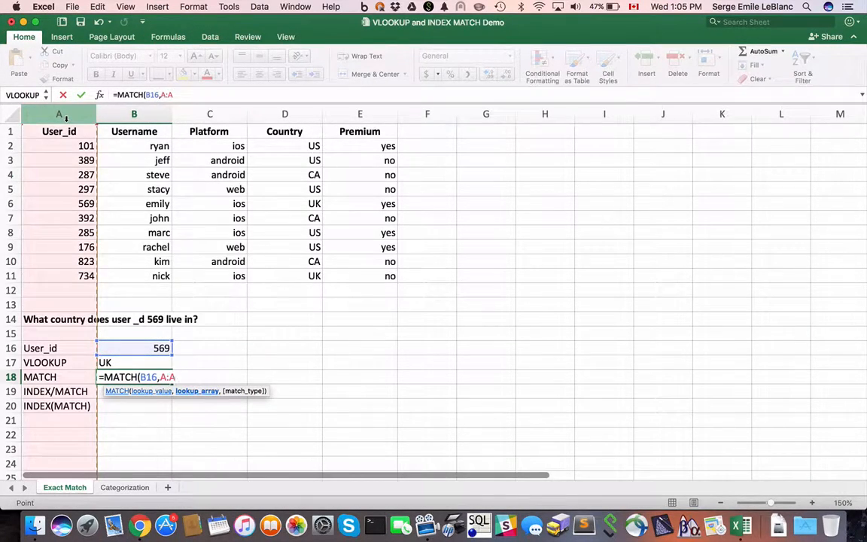
type(",0")
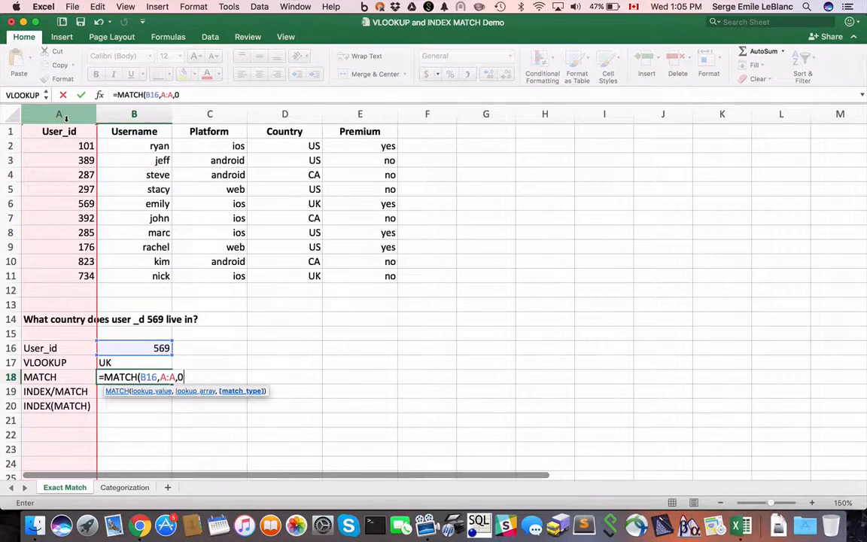
type(")")
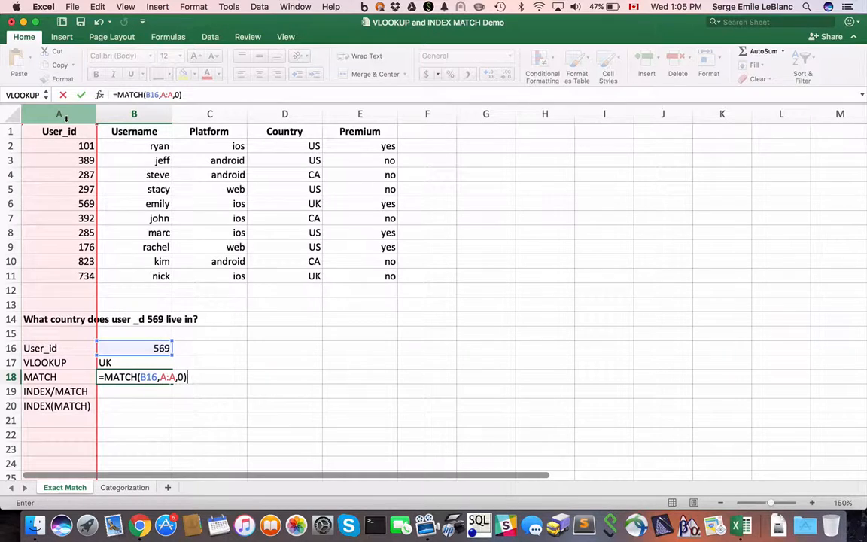
key("Return")
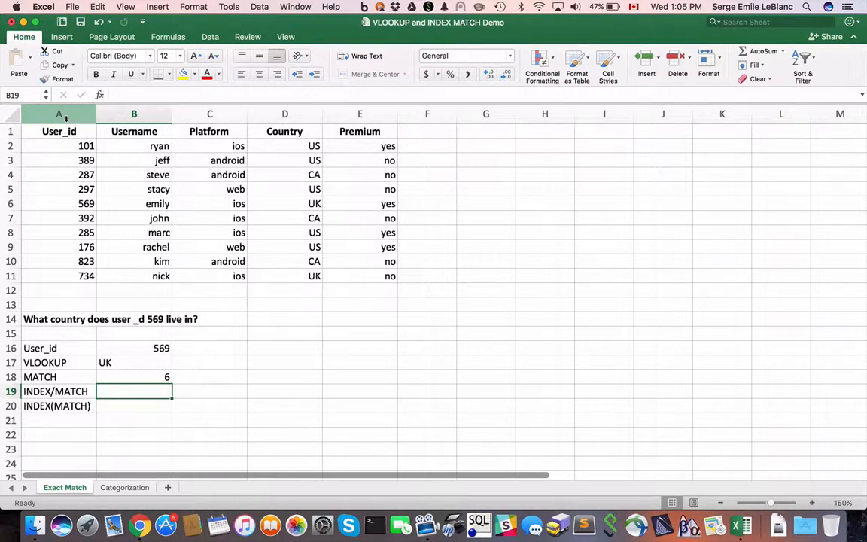
type("=I")
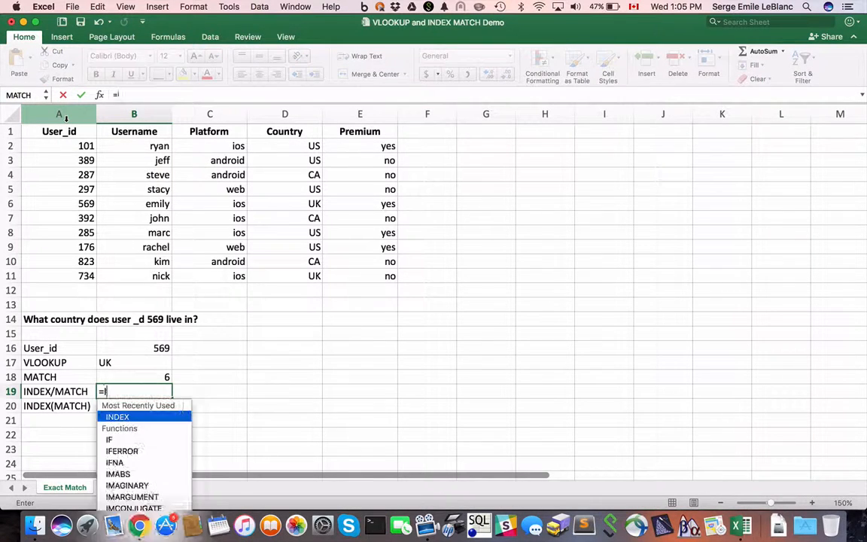
type("NDE")
key("BackSpace")
key("BackSpace")
key("BackSpace")
key("BackSpace")
key("BackSpace")
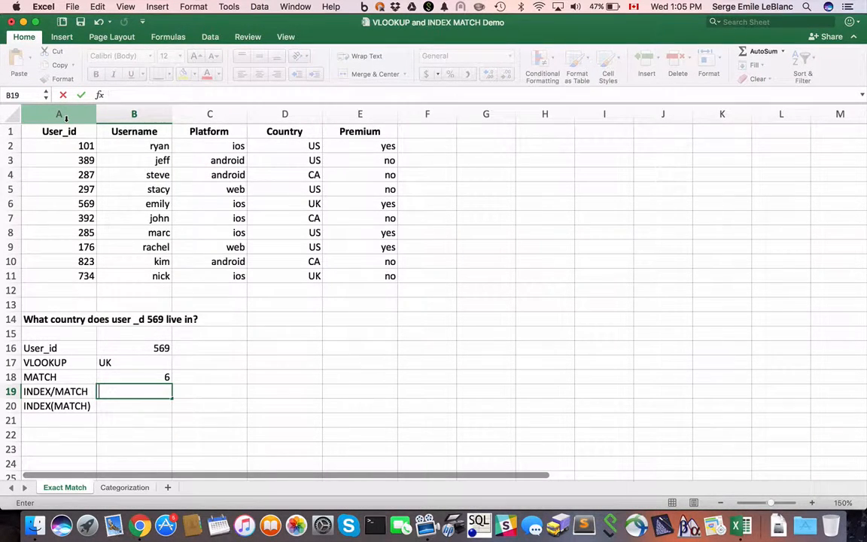
key("Escape")
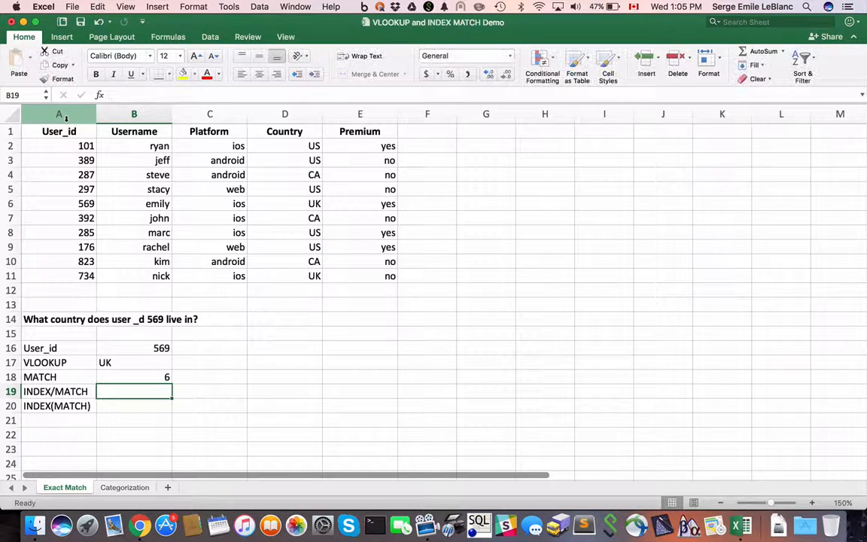
- Review the INDEX Function Details slide in the Chrome handouts and return to the Excel worksheet
key("super+Tab")
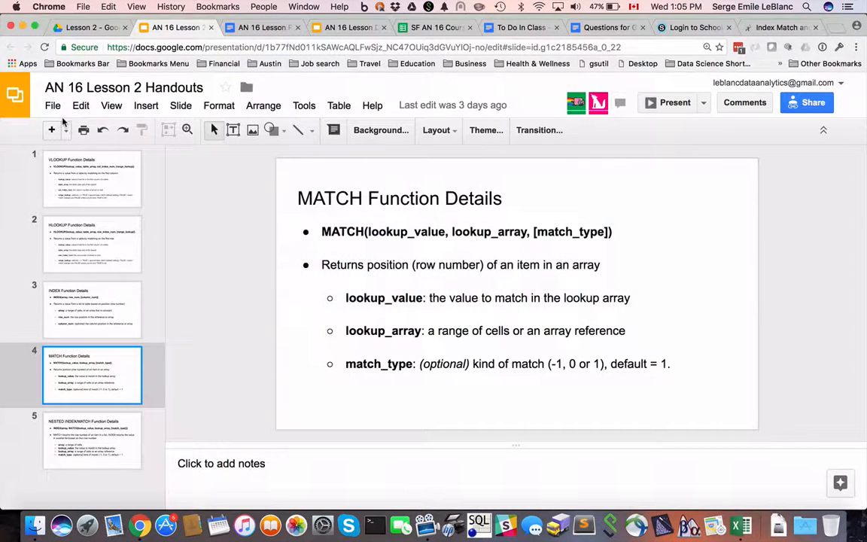
left_click(96, 335)
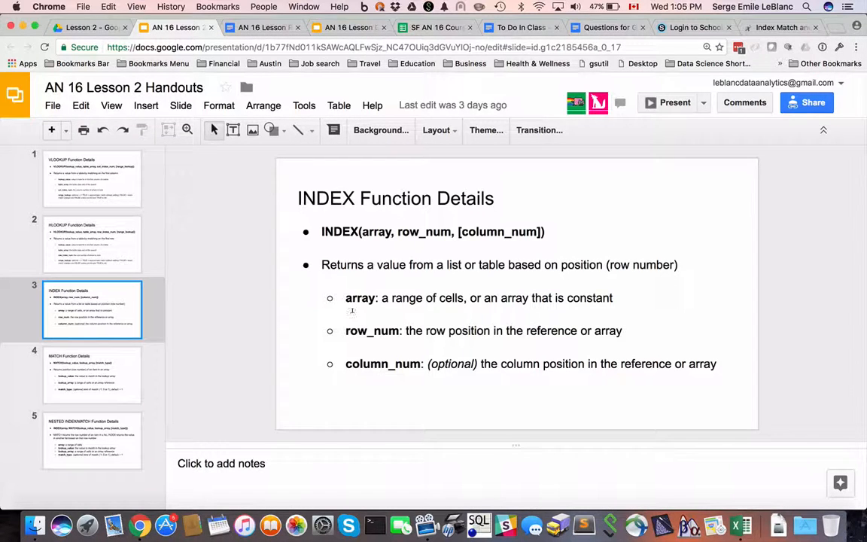
key("super+Tab")
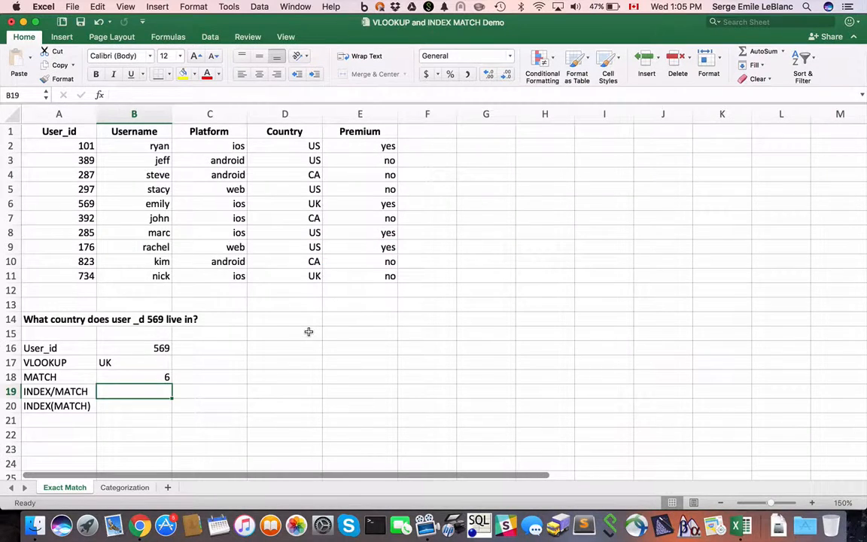
- Enter =INDEX(D:D,B18) in B19 to return the country at the row position found by MATCH
type("=INDEX")
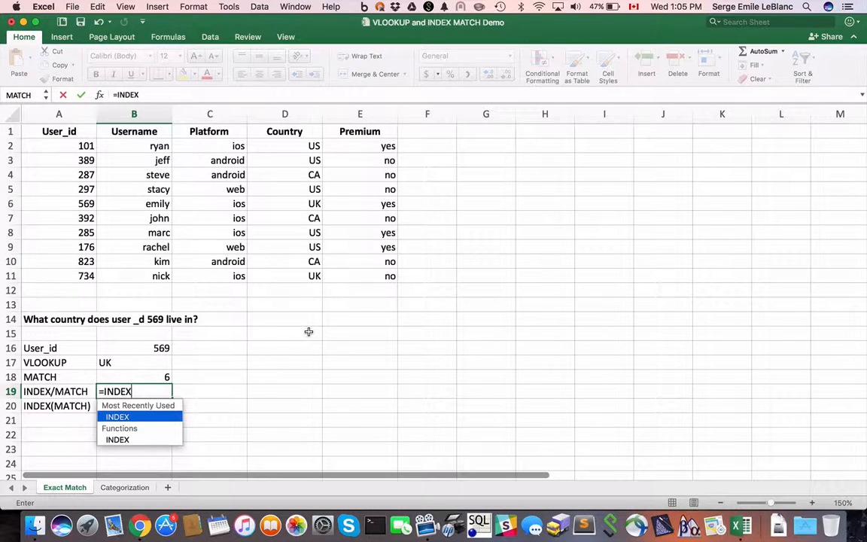
type("(")
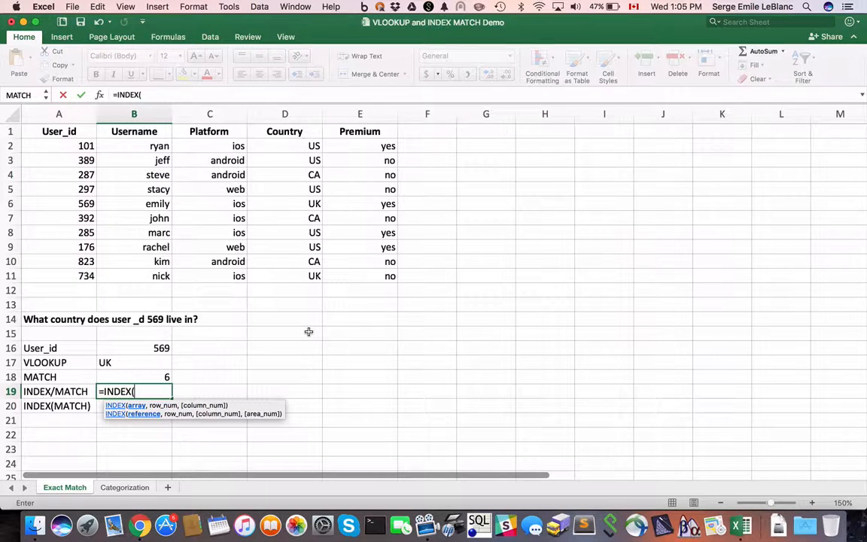
left_click(292, 114)
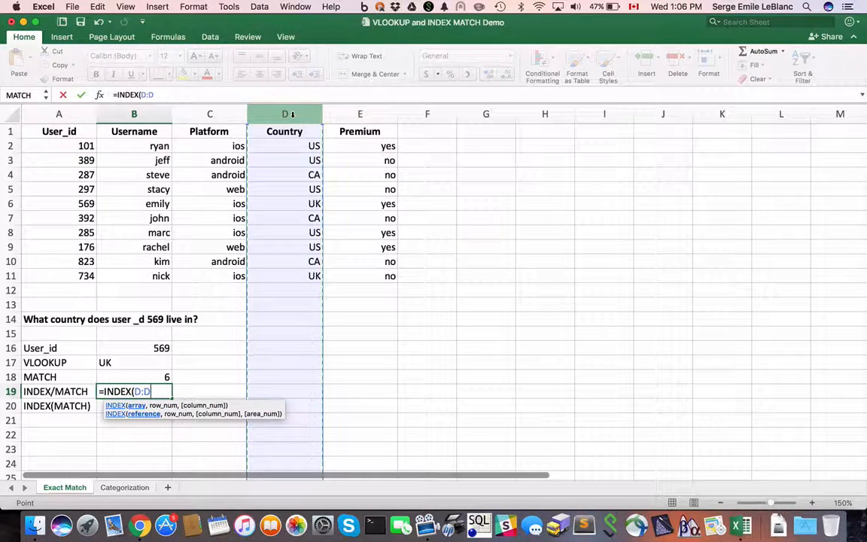
type(",")
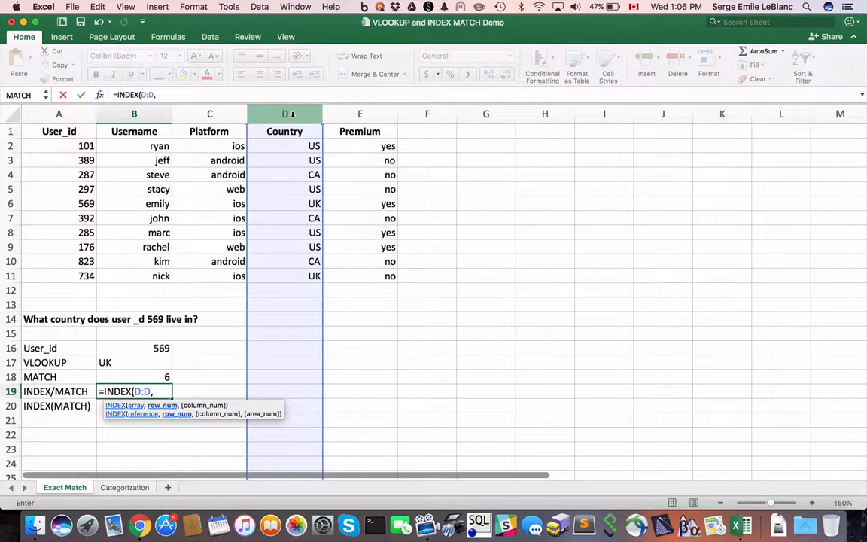
left_click(131, 376)
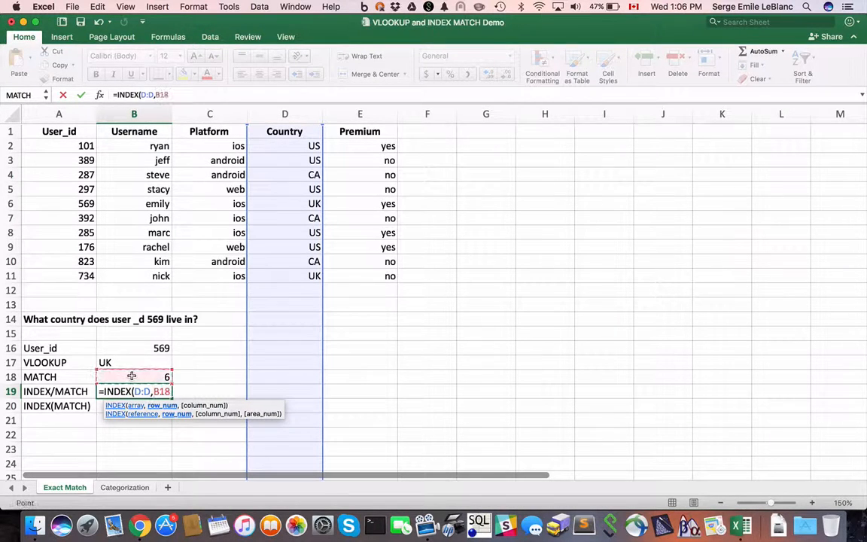
type(")")
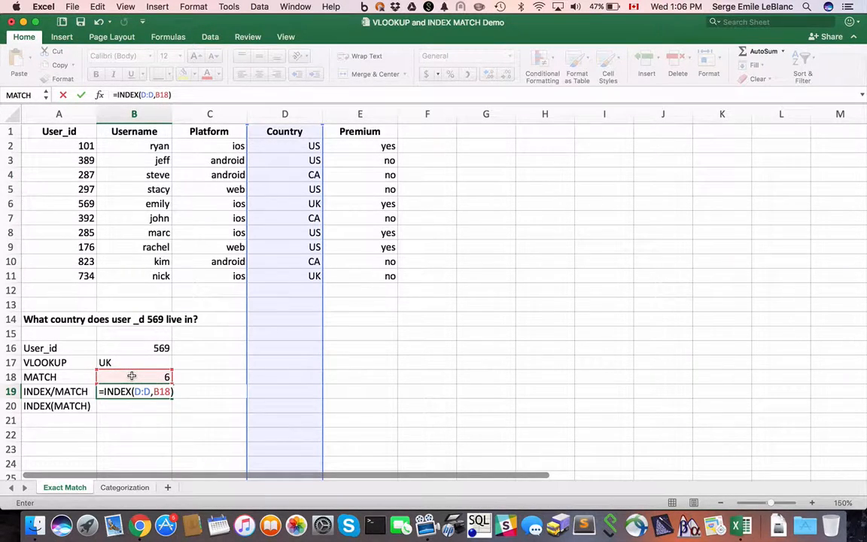
key("Return")
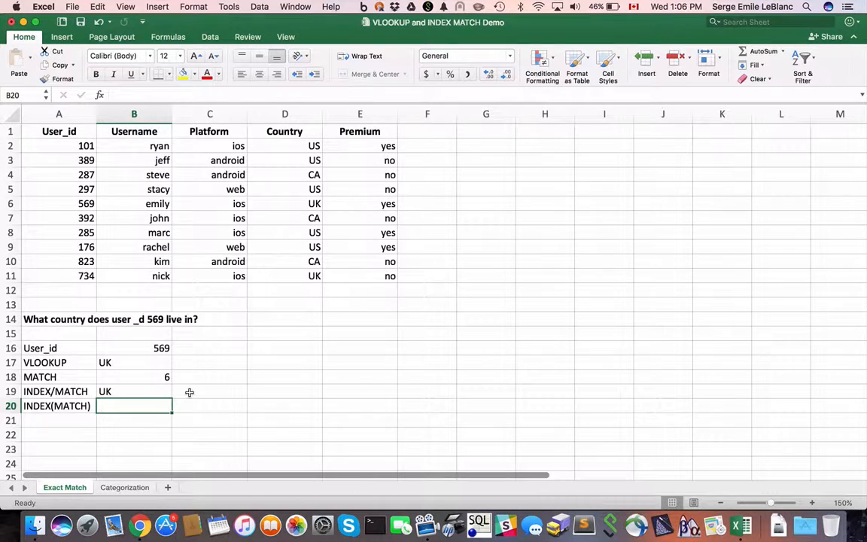
- Write =MATCH(B16,A:A,0) in B20 to locate the user ID in column A, keeping the formula open for editing
type("=")
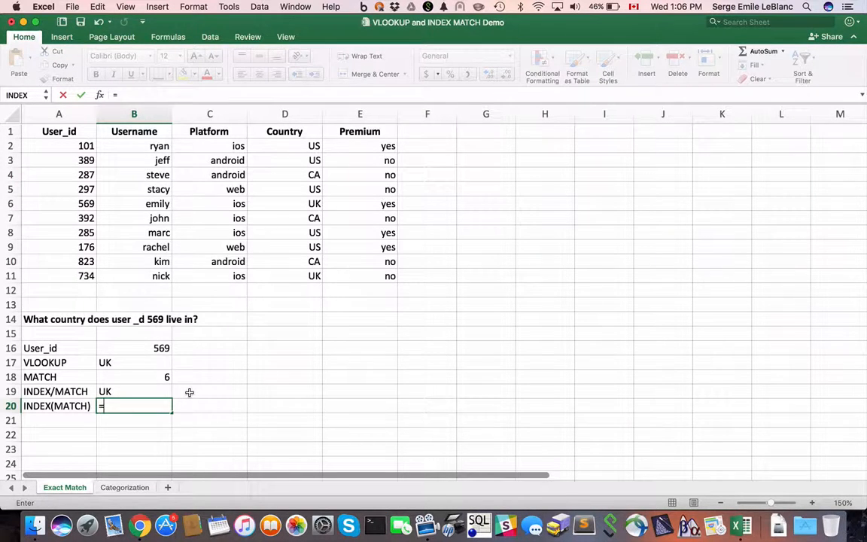
type("MATCH(")
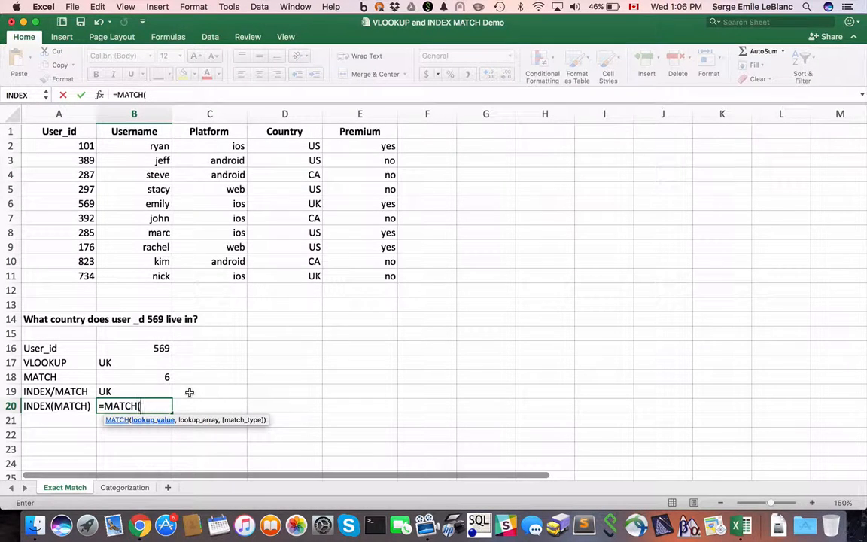
left_click(160, 346)
type(",")
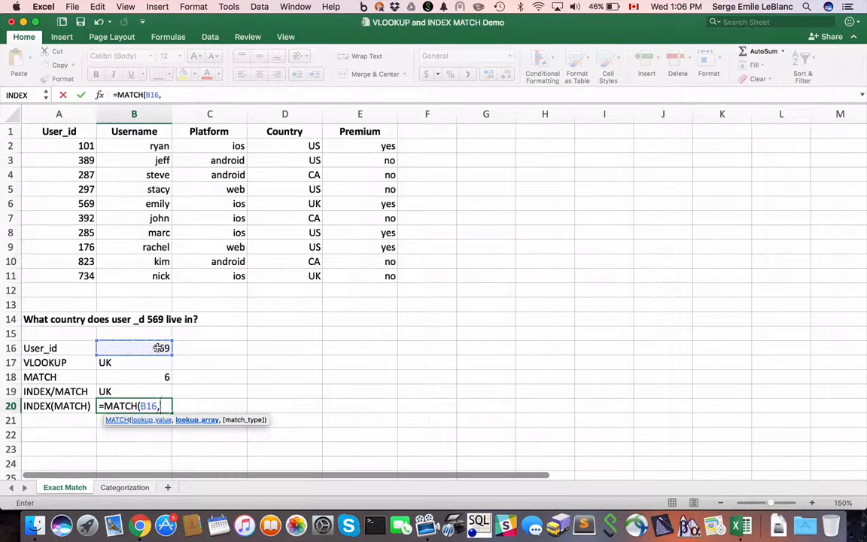
left_click(71, 115)
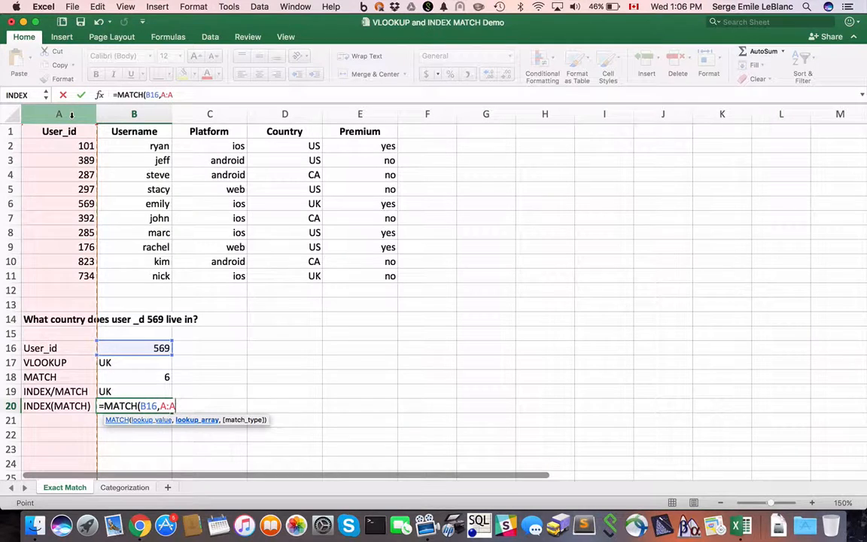
type(",0)")
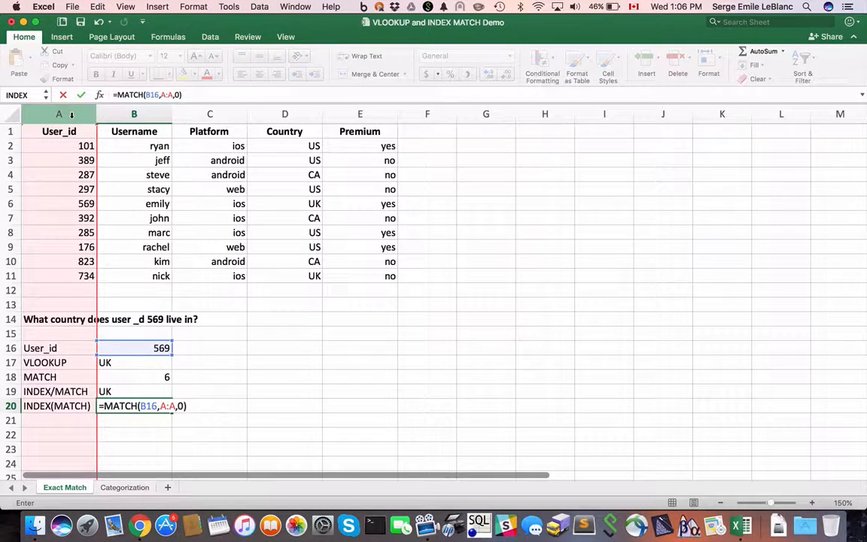
- Wrap the MATCH formula in B20 in an INDEX over the Country column and enter it as =INDEX(D:D ,MATCH(B16,A:A,0))
left_click(102, 405)
type("IN")
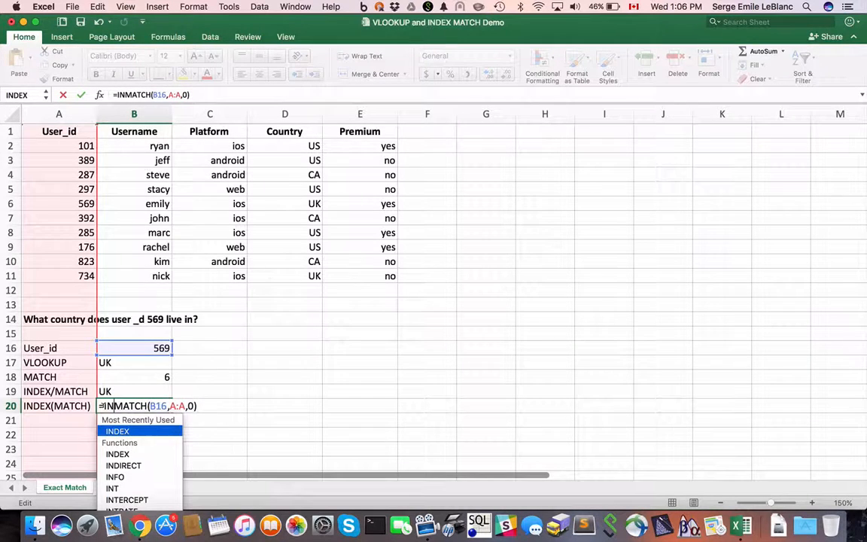
type("DEX(")
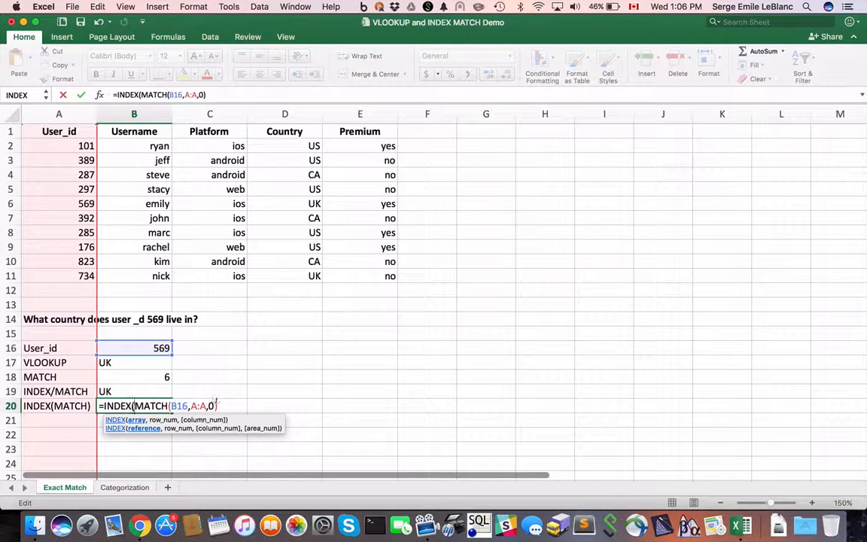
type(")")
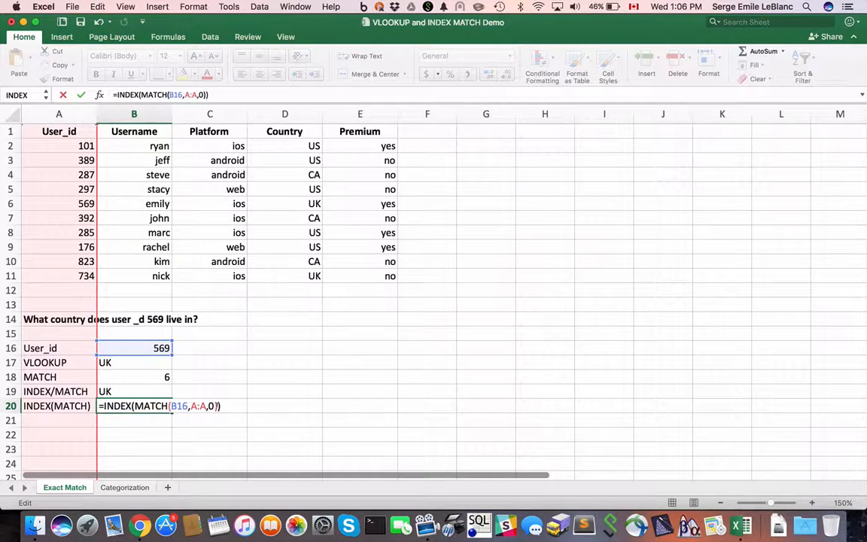
left_click(133, 406)
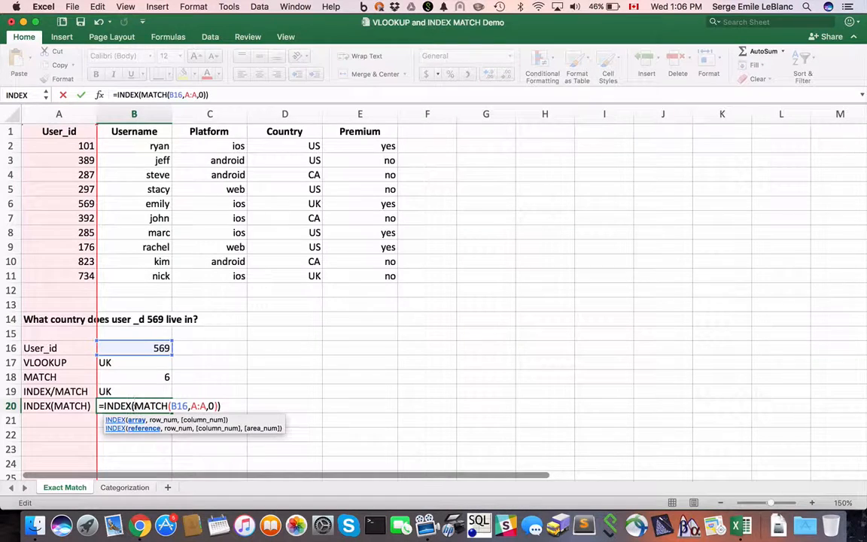
type(",")
left_click(135, 406)
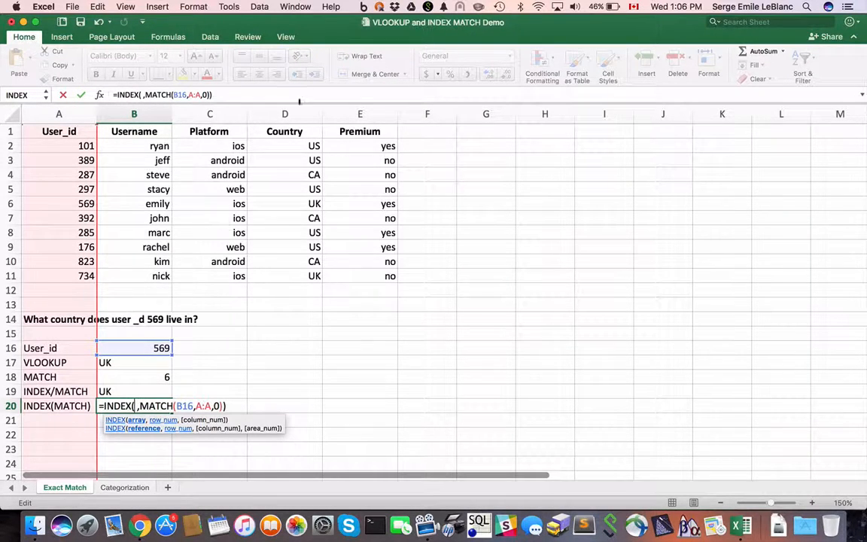
left_click(286, 113)
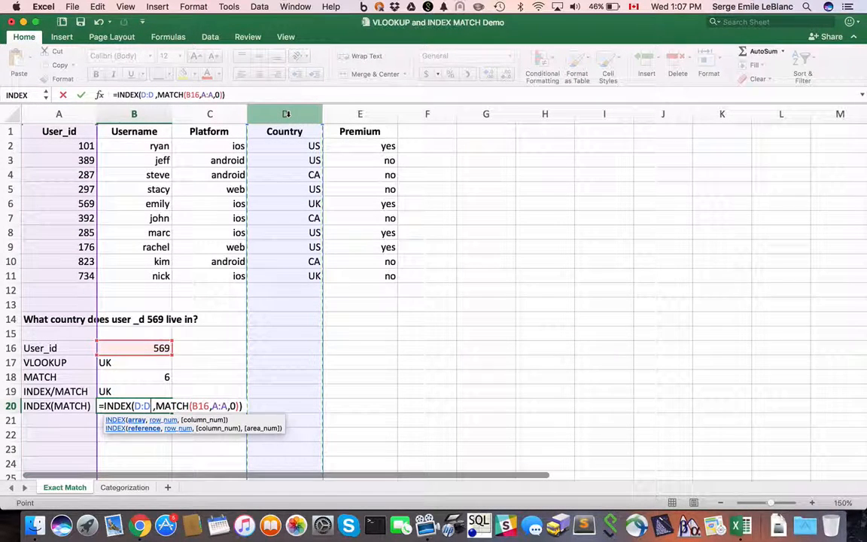
key("Return")
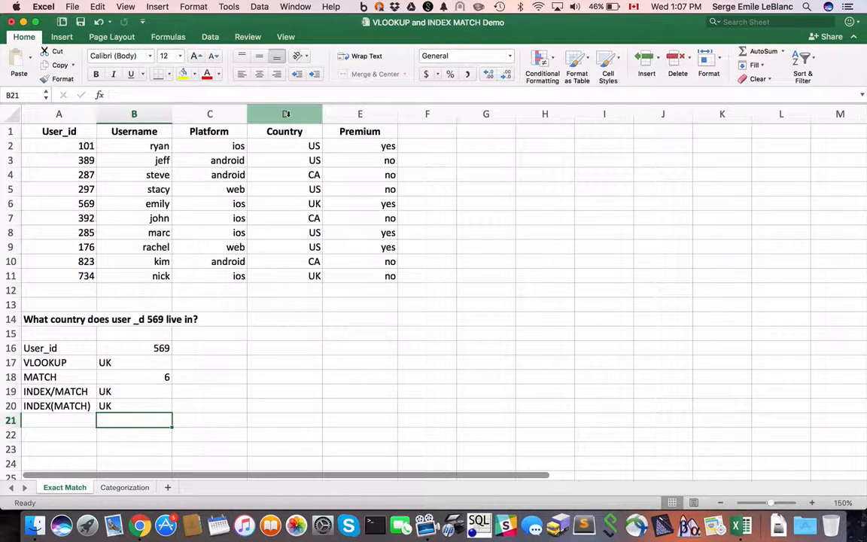